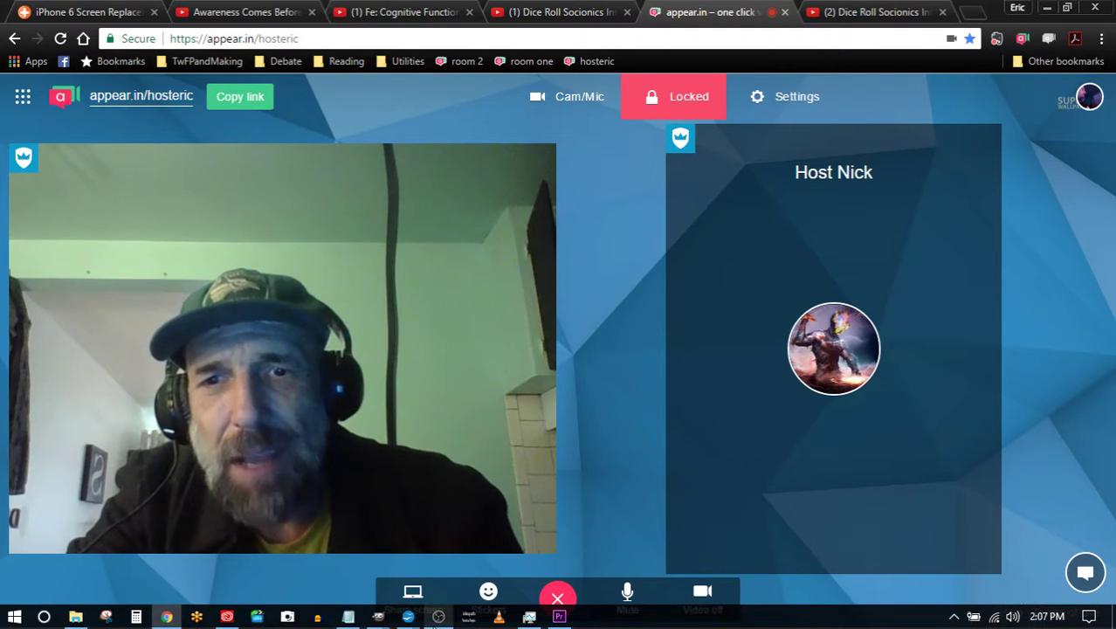
Step: Bring the OBS Studio window up from the taskbar, with recording still running
left_click(439, 623)
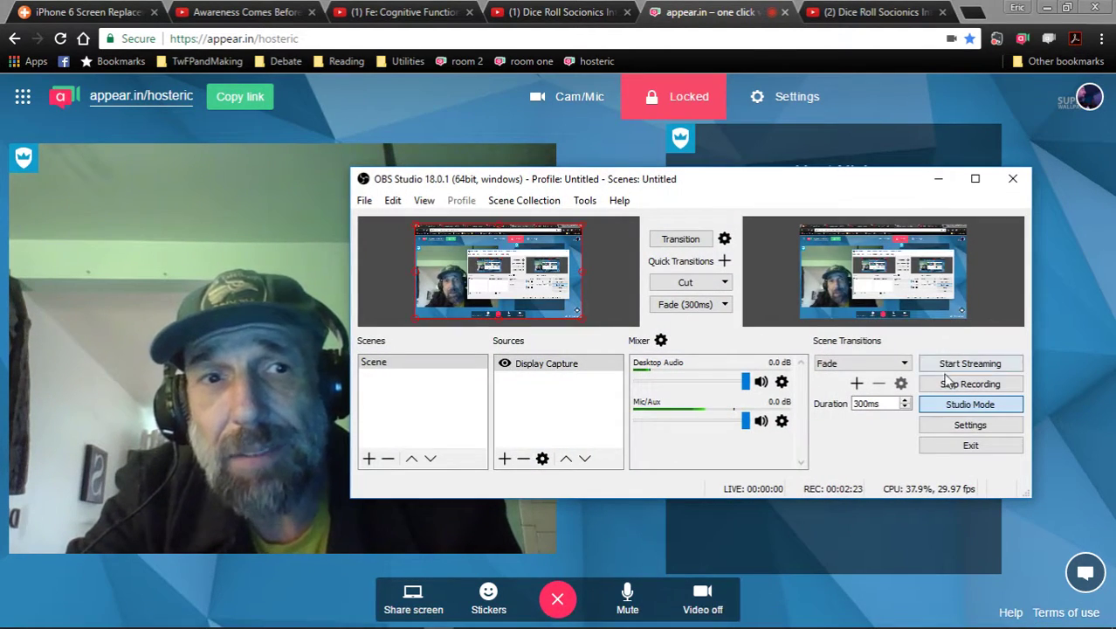